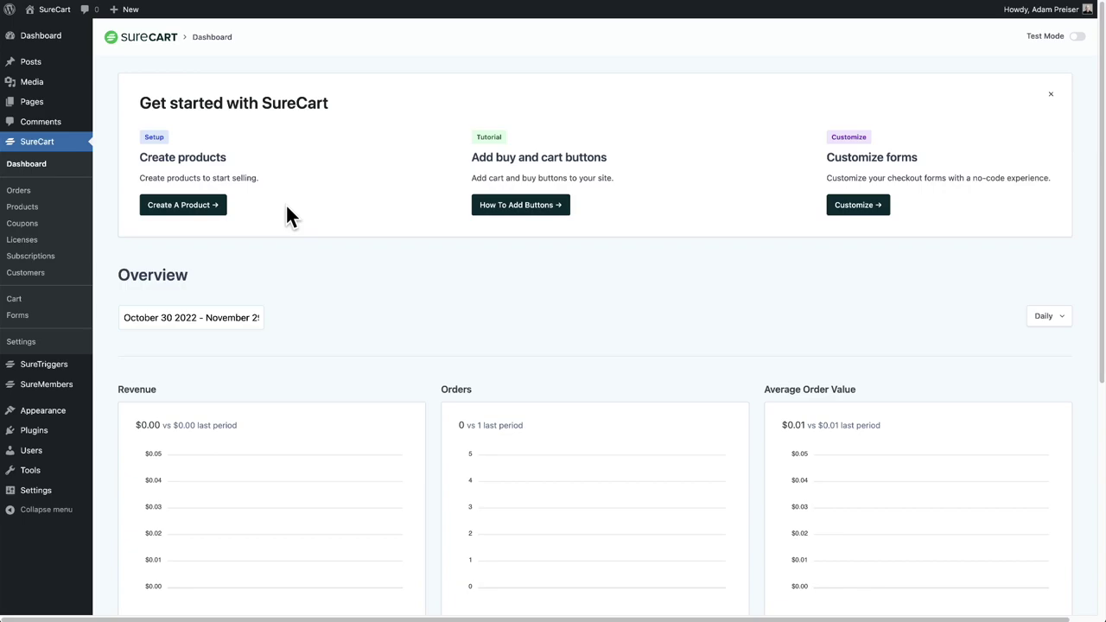
Step: Open SureCart's Processors settings and point out the still-empty Manual Payment Methods section
click(42, 344)
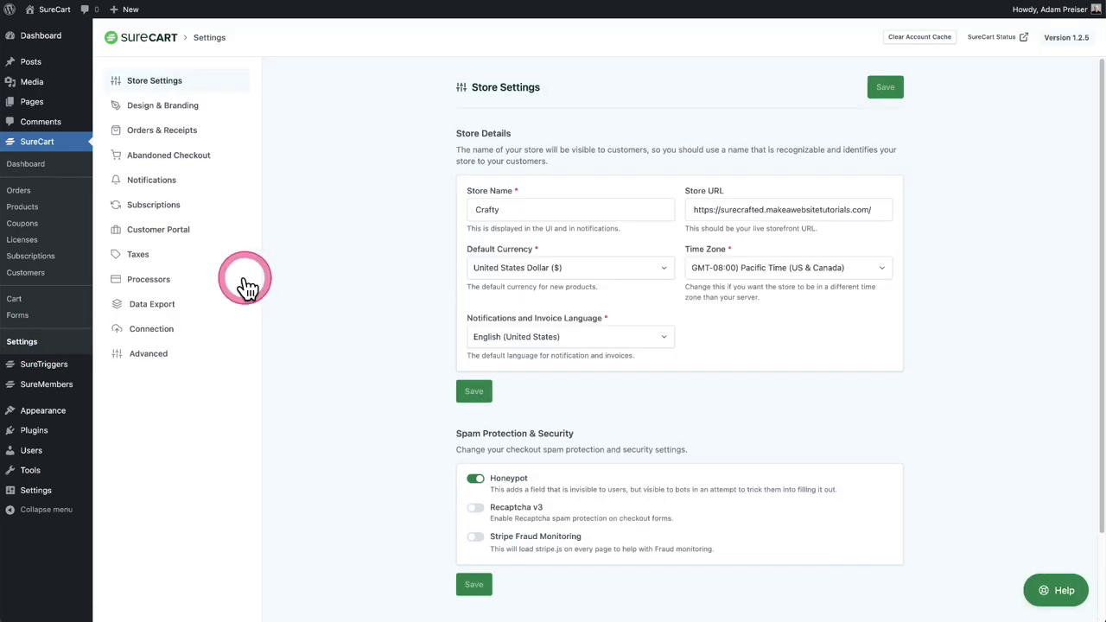
click(164, 282)
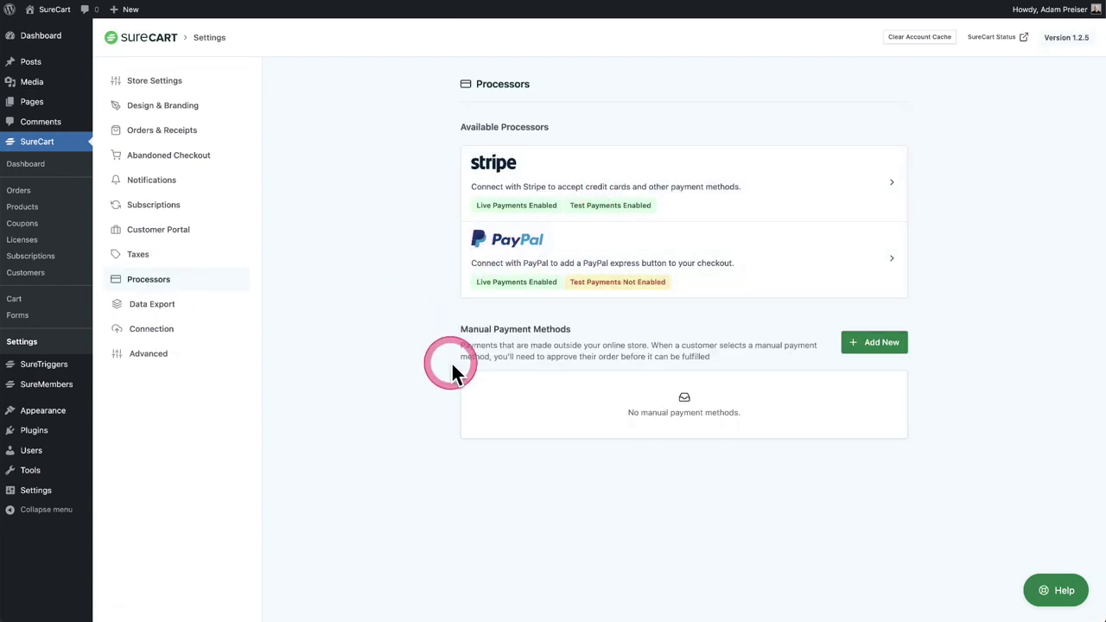
drag(462, 328, 590, 334)
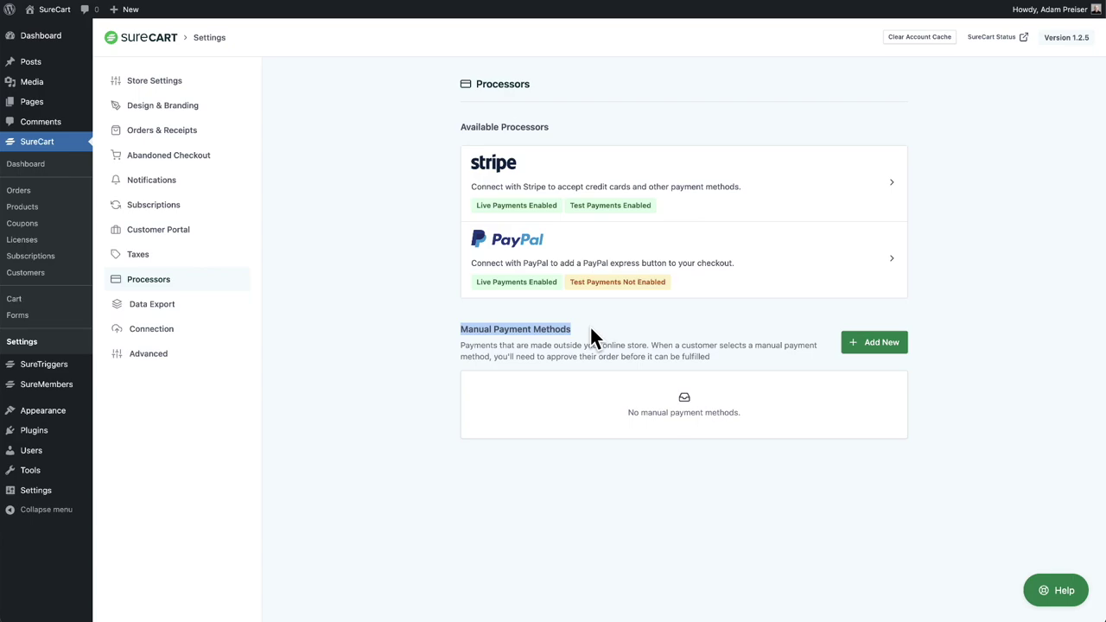
Step: Create a manual payment method 'COD - Cash On Delivery' with a description and cash-only payment instructions
click(866, 346)
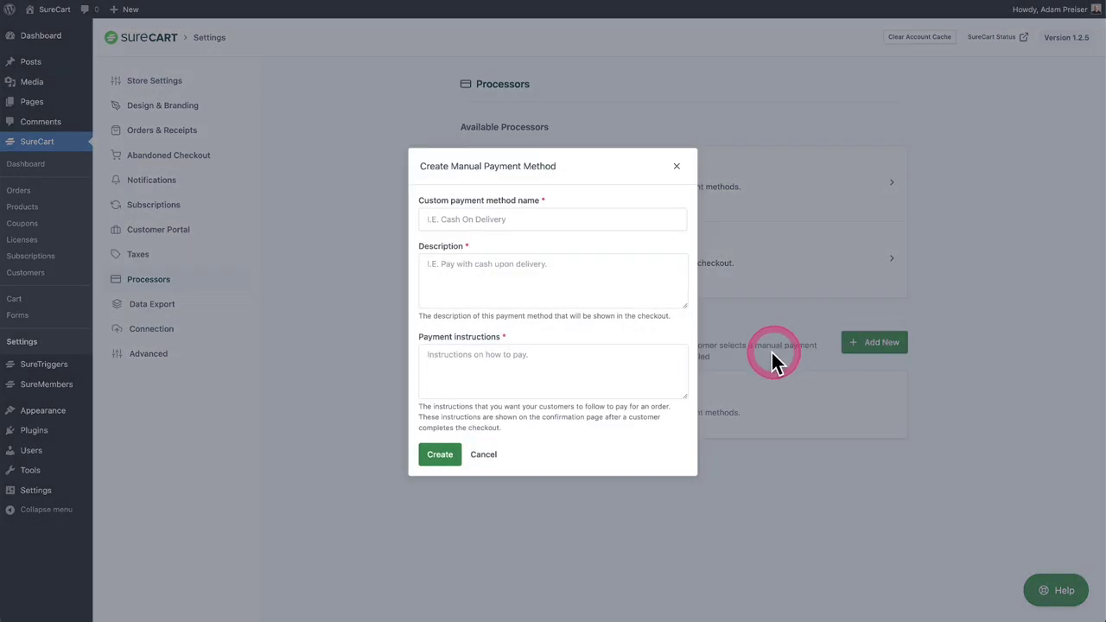
click(546, 216)
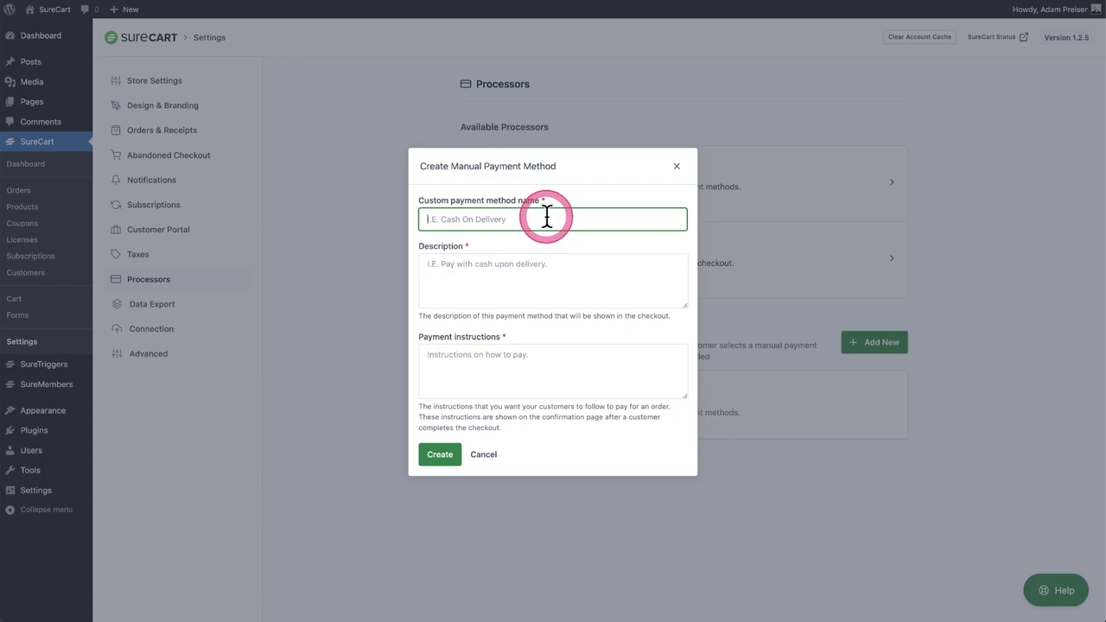
click(586, 268)
click(595, 349)
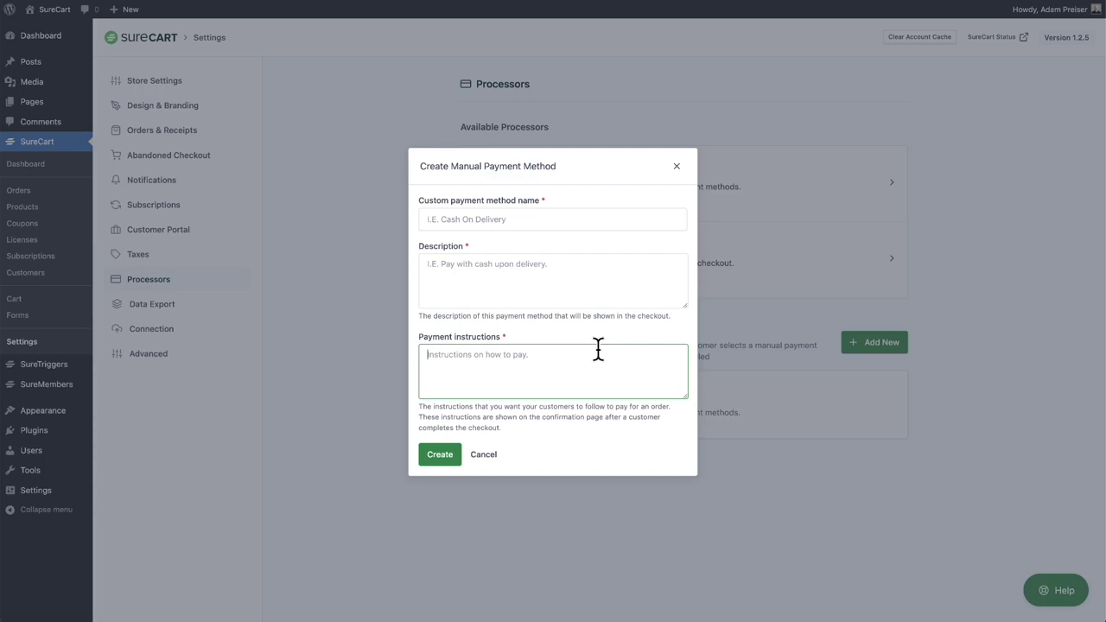
click(565, 217)
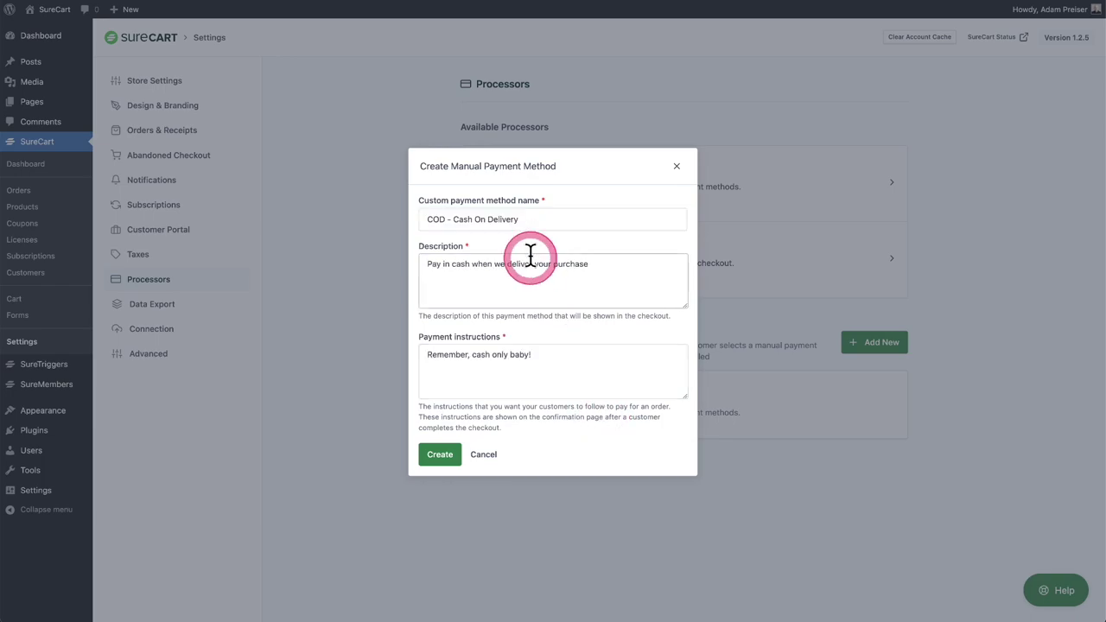
drag(608, 268, 611, 247)
click(624, 271)
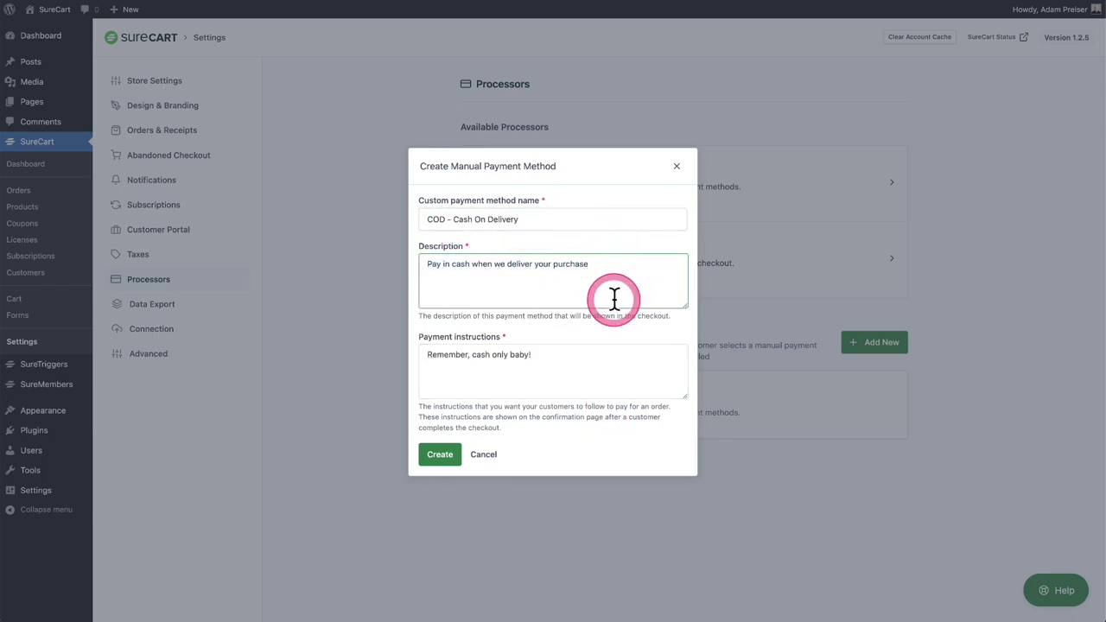
triple_click(592, 354)
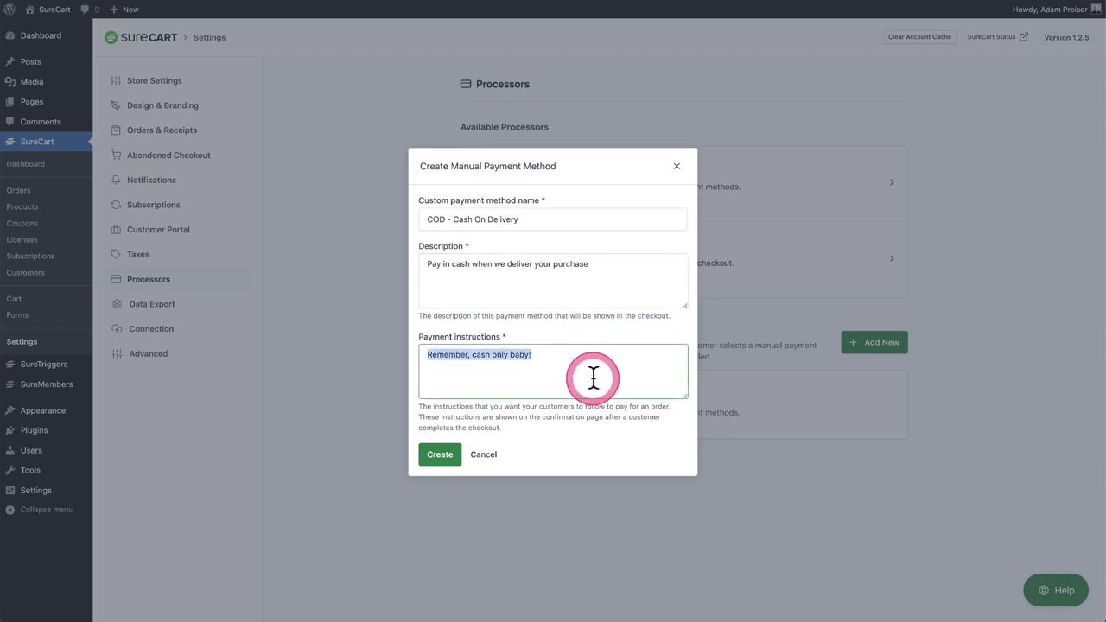
click(592, 378)
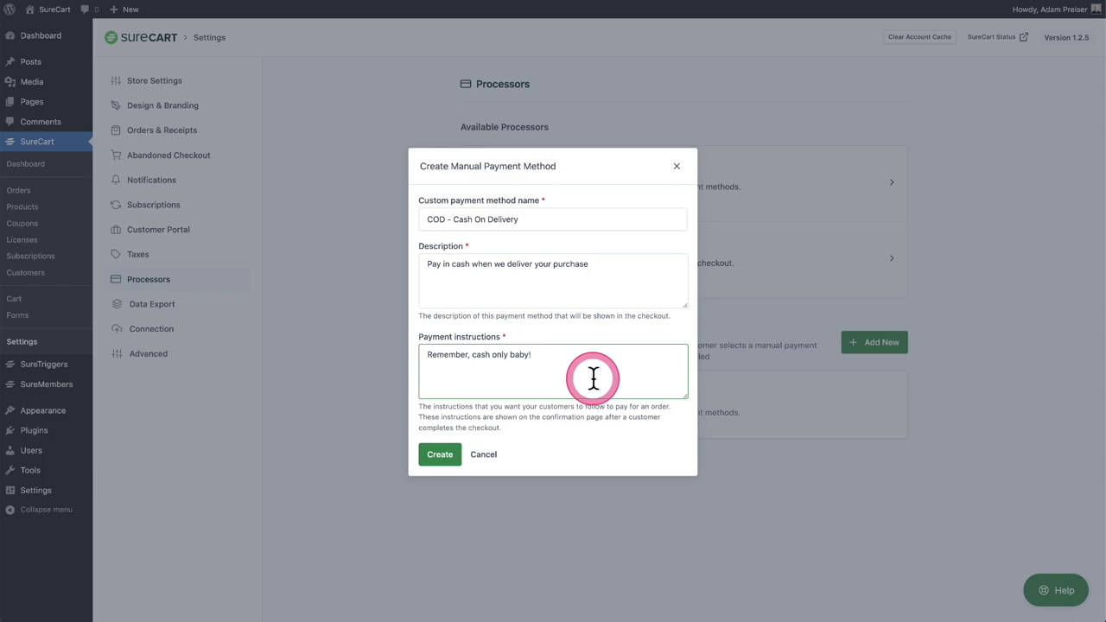
click(592, 377)
click(434, 455)
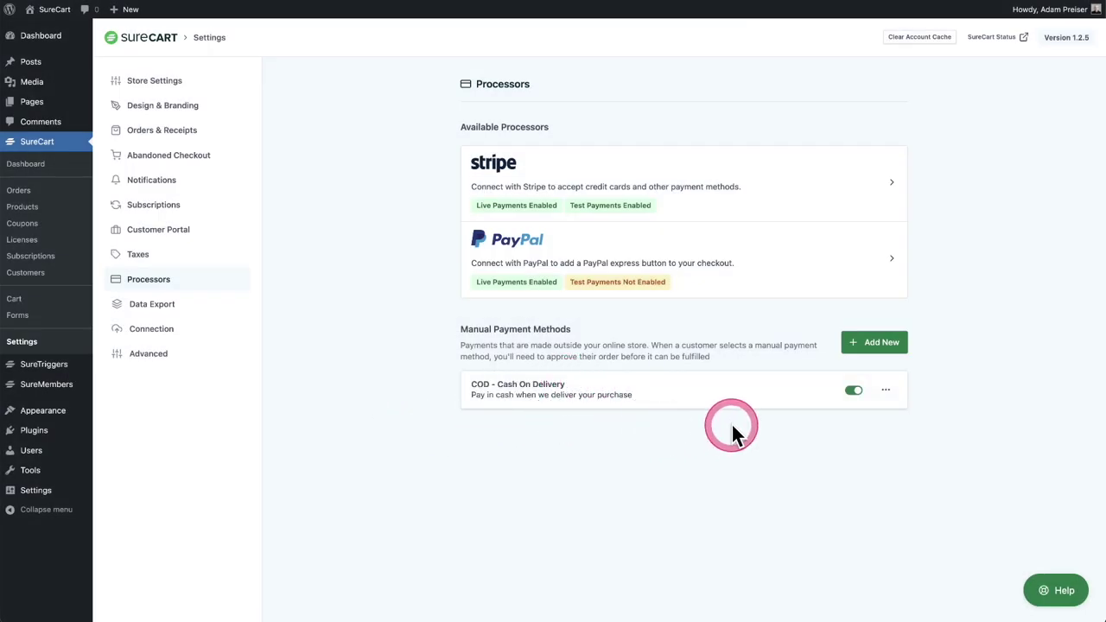
Step: View the COD method's Edit/Disable/Delete options menu, then close it unchanged
click(887, 391)
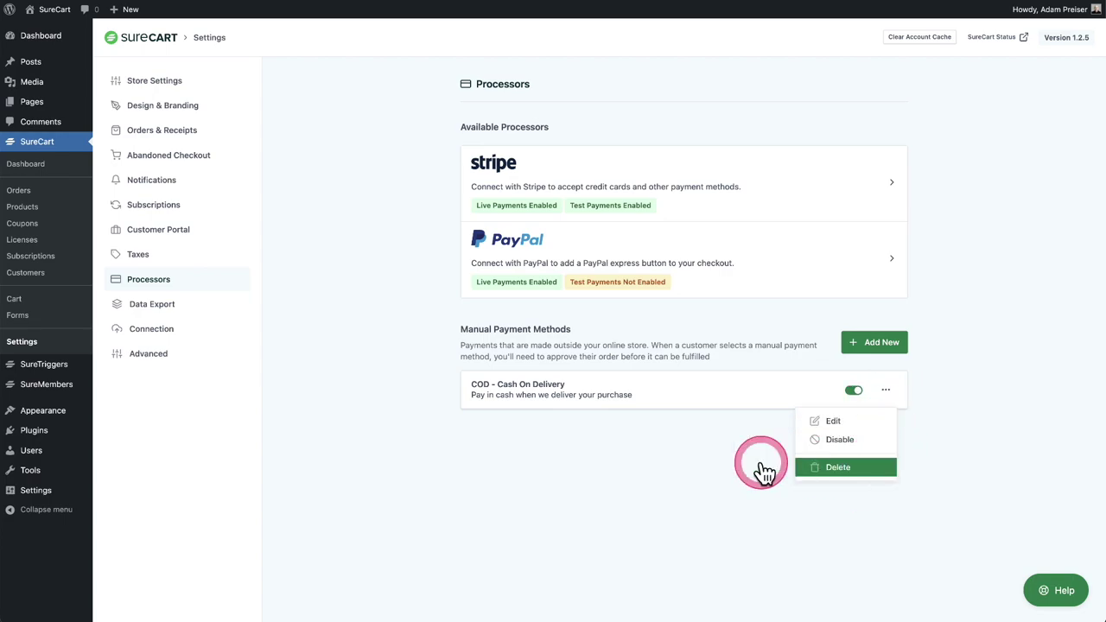
click(627, 446)
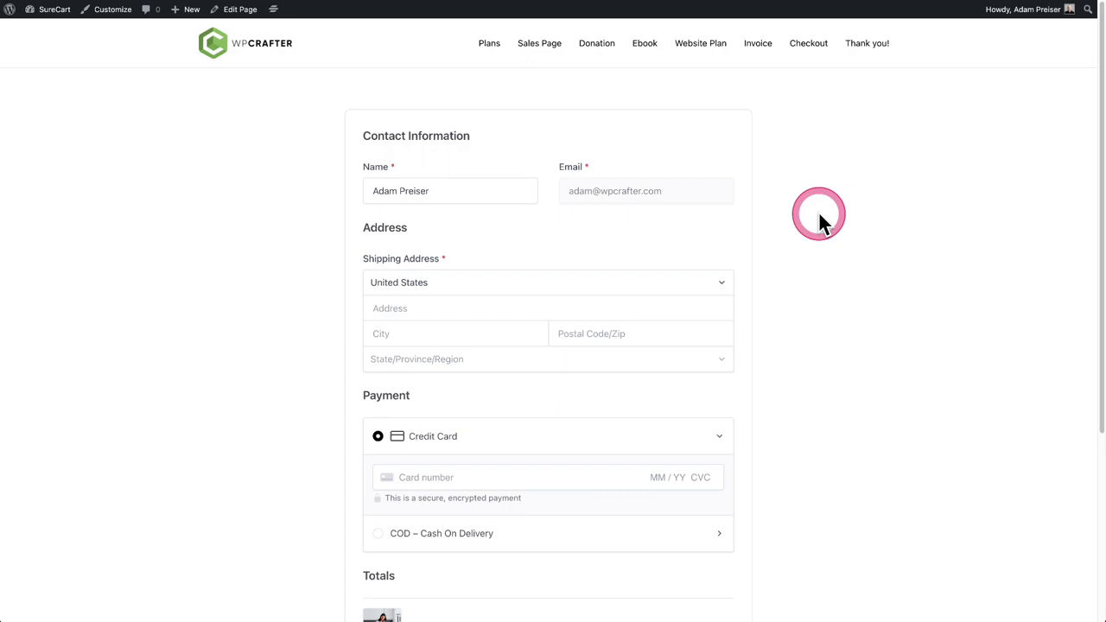
Step: Choose COD – Cash On Delivery as the checkout payment option and fill in the shipping address
scroll(804, 222, down, 3)
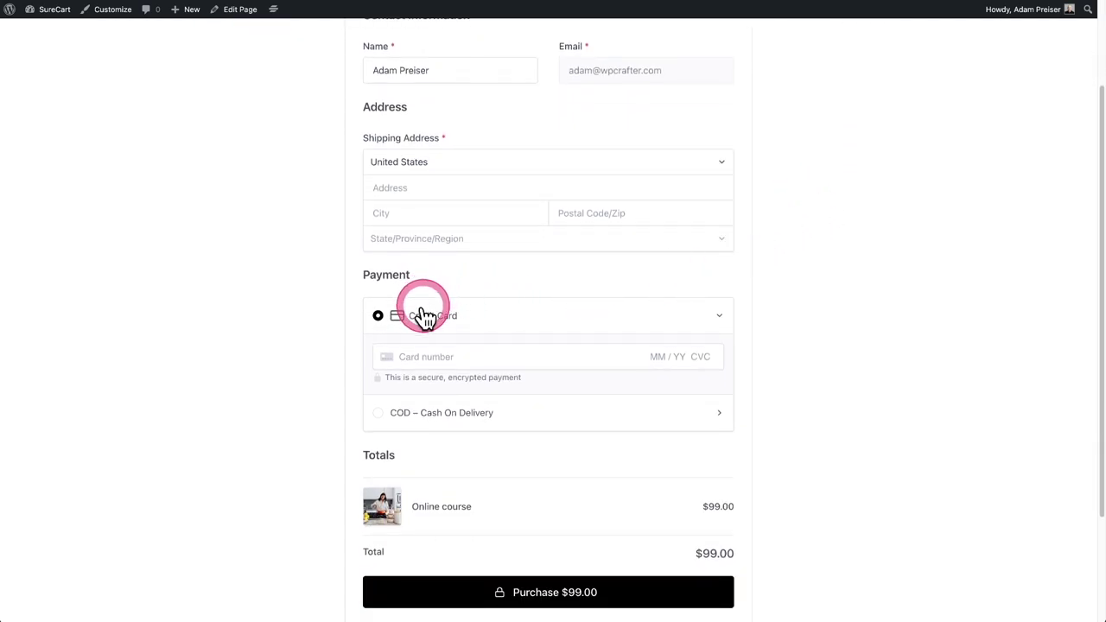
click(484, 415)
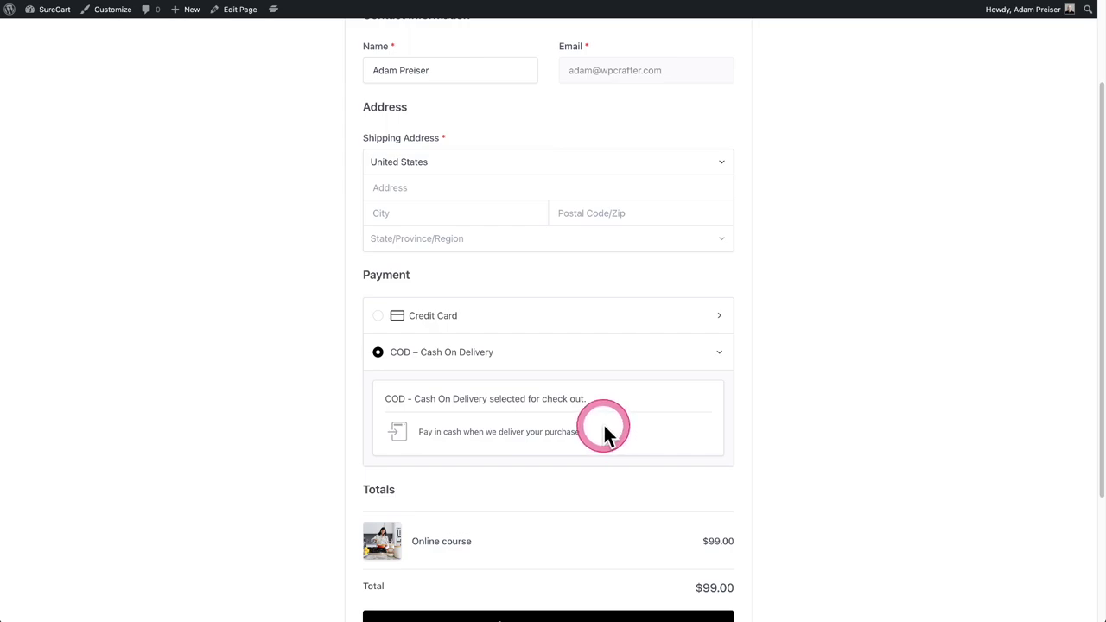
scroll(603, 424, down, 2)
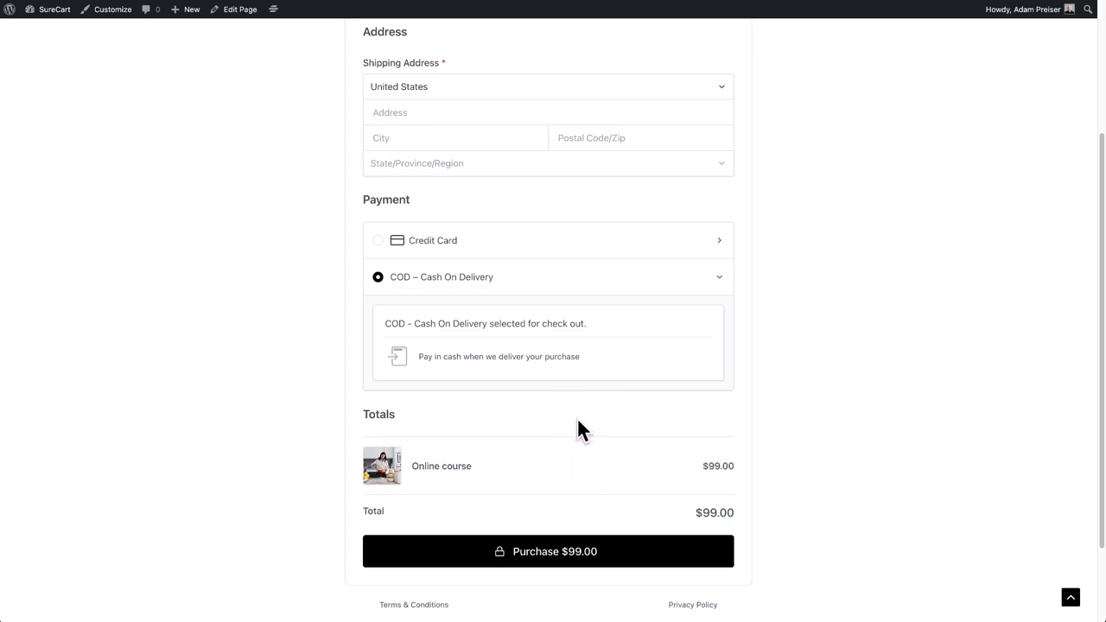
scroll(577, 422, up, 5)
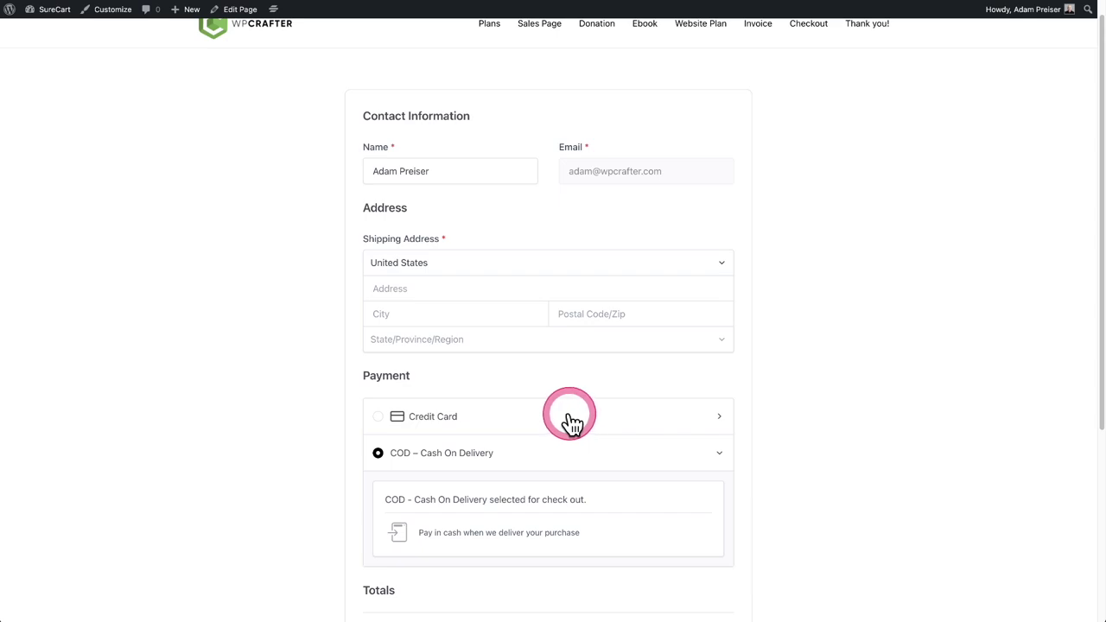
click(536, 439)
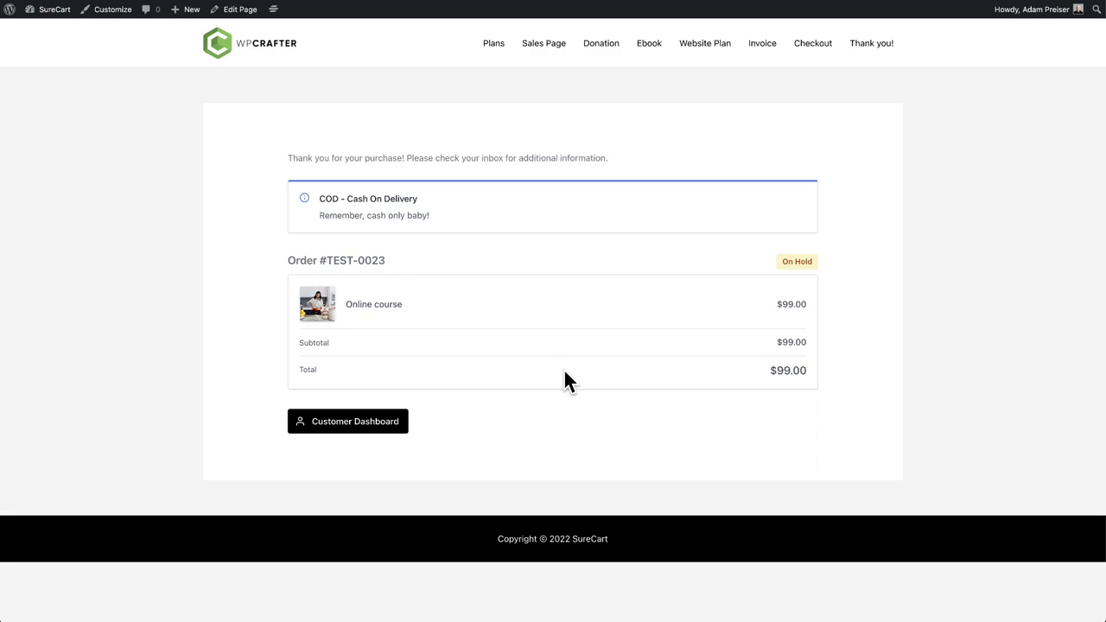
Step: Purchase the $99.00 Online course with cash on delivery and return to the SureCart dashboard
click(435, 242)
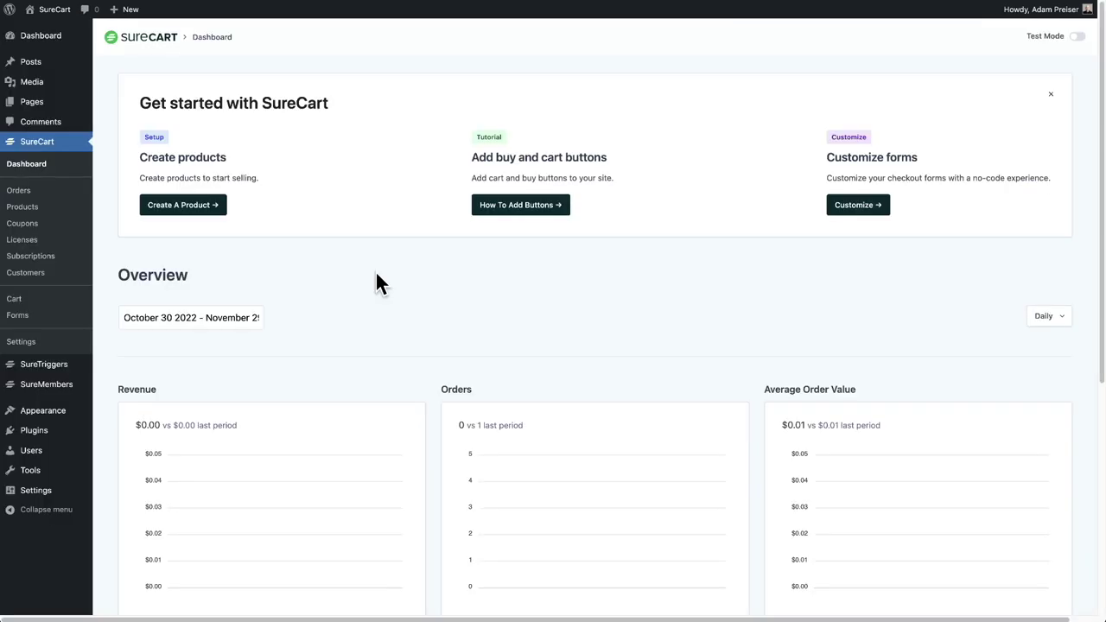
Step: Filter SureCart Orders to Processing and open order #TEST-0023
click(26, 190)
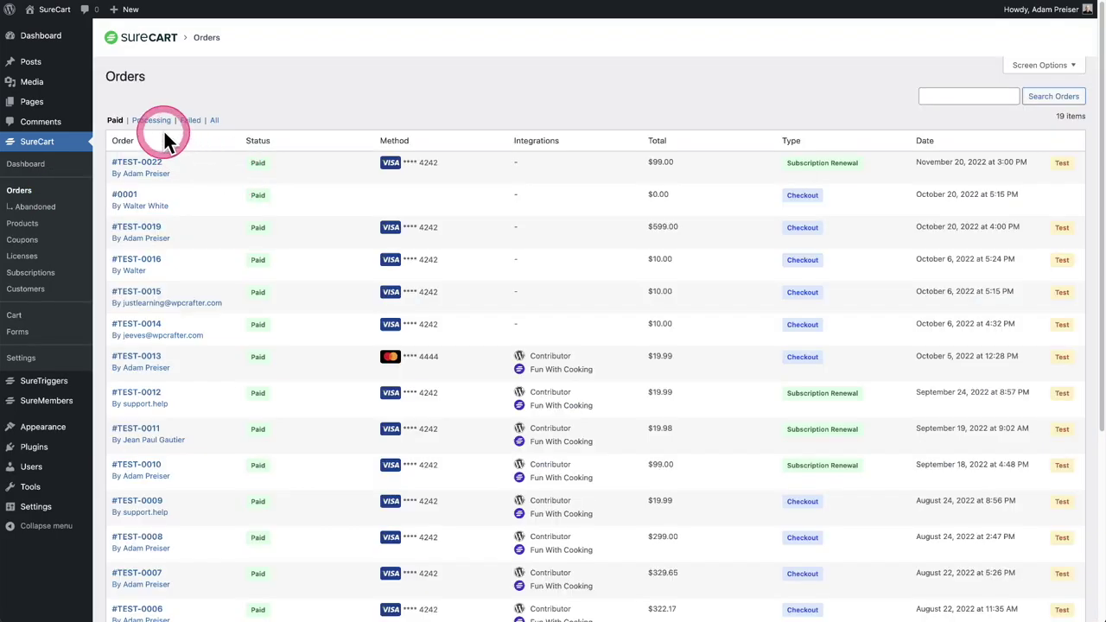
click(151, 122)
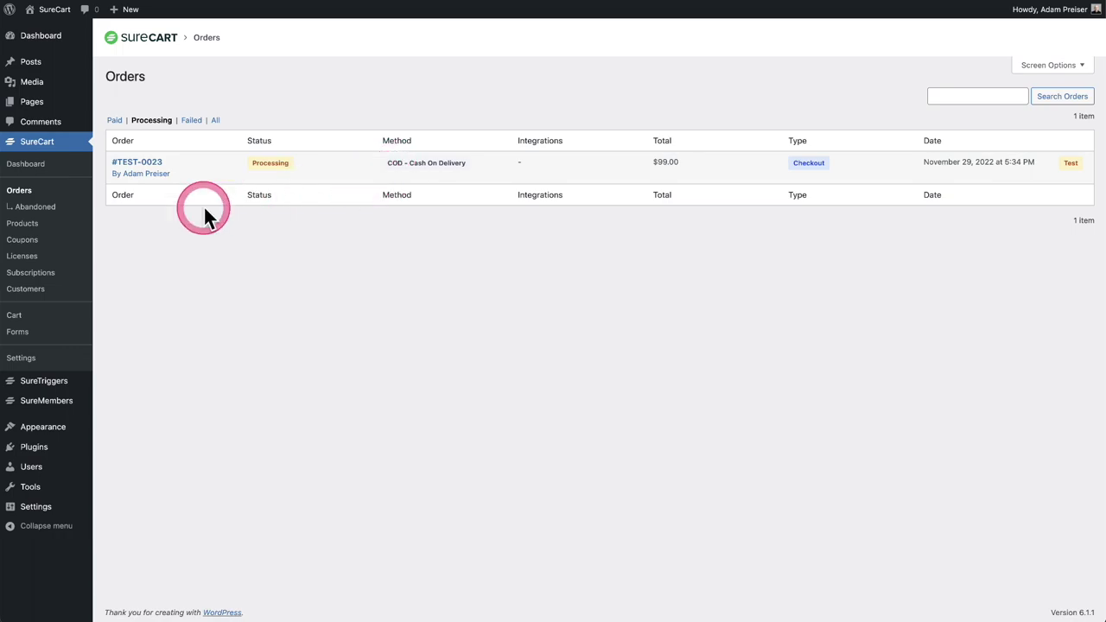
click(151, 167)
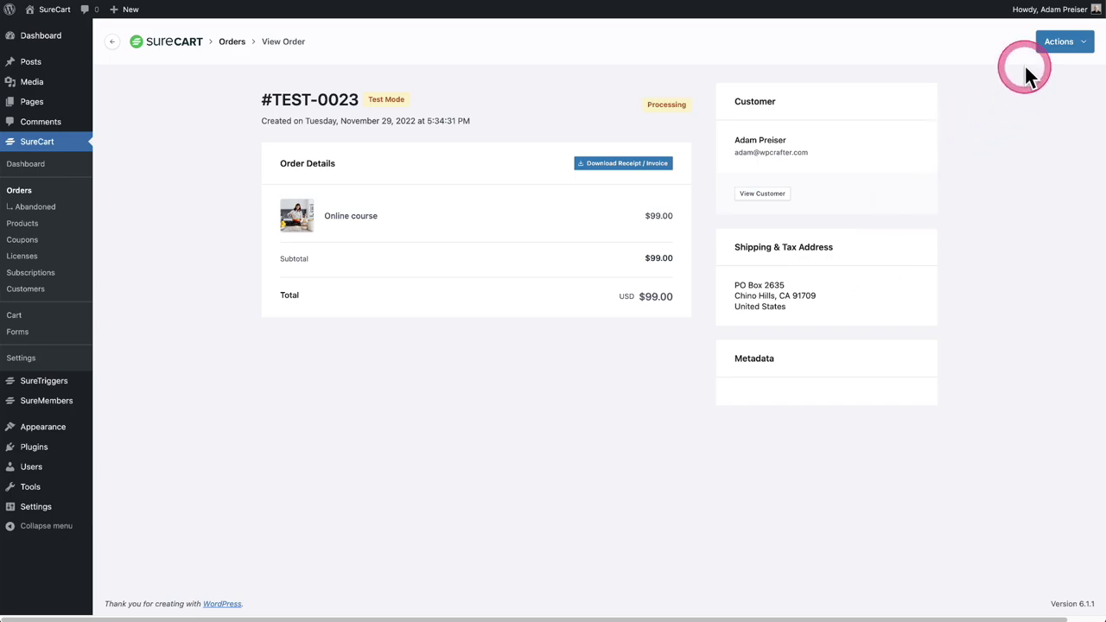
Step: Mark order #TEST-0023 as paid from the Actions menu and confirm
click(1091, 54)
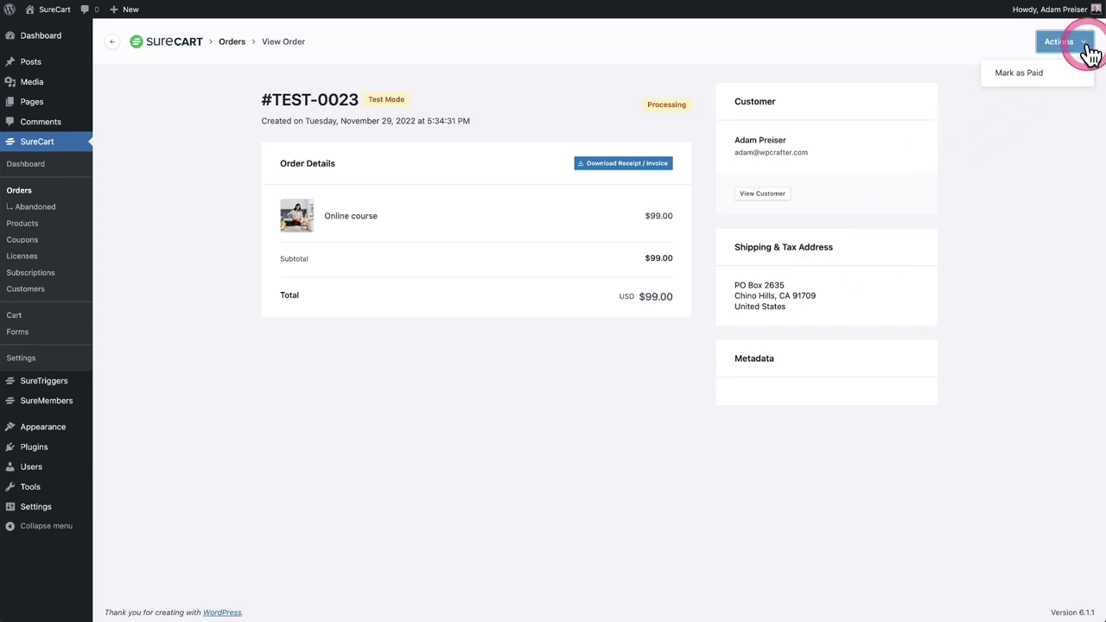
click(1035, 77)
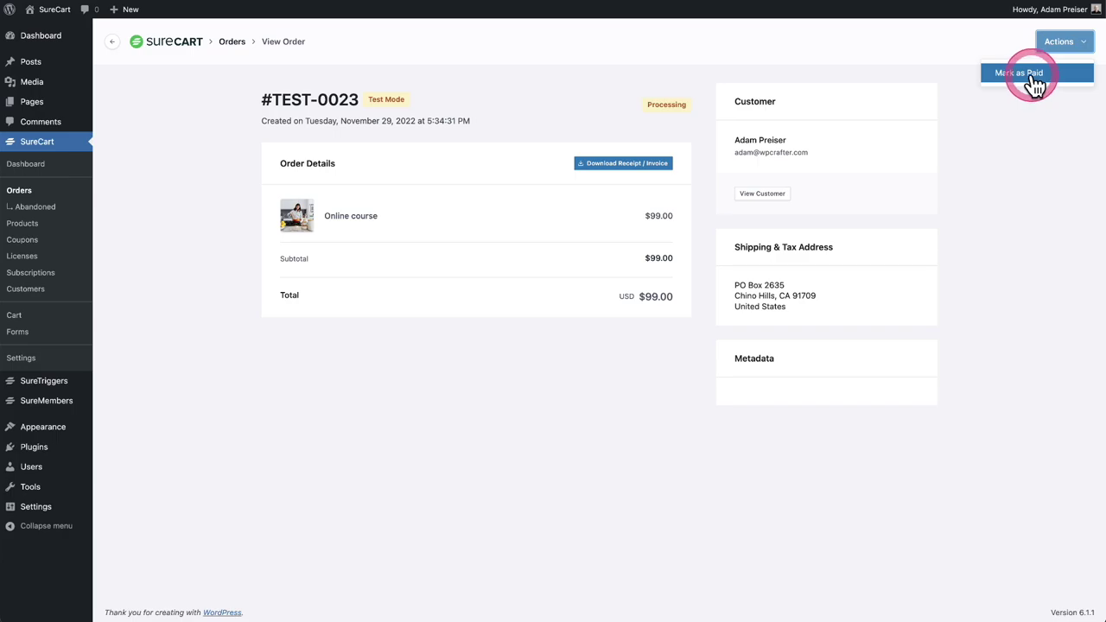
click(1034, 76)
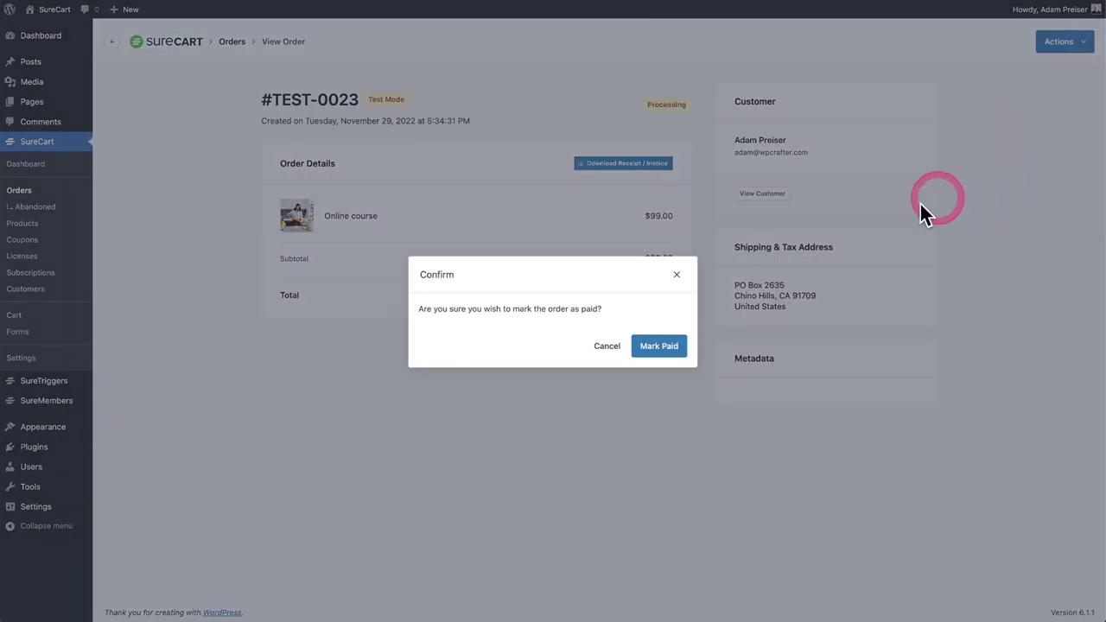
click(659, 353)
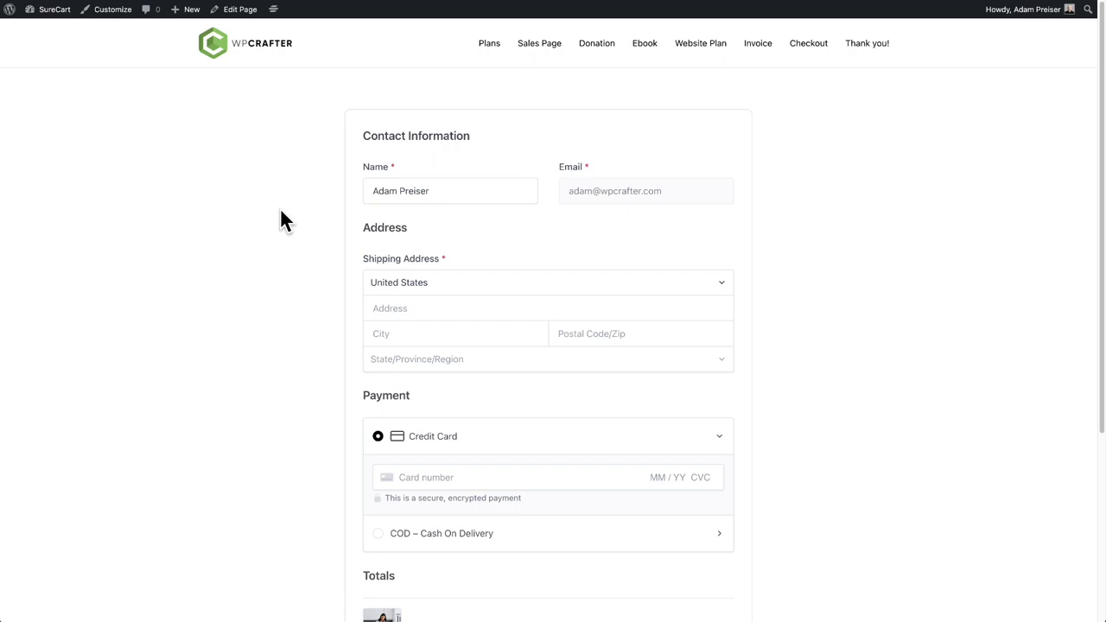
Step: Review the checkout's Credit Card and COD options, then open the page in the block editor
scroll(280, 220, down, 1)
click(473, 383)
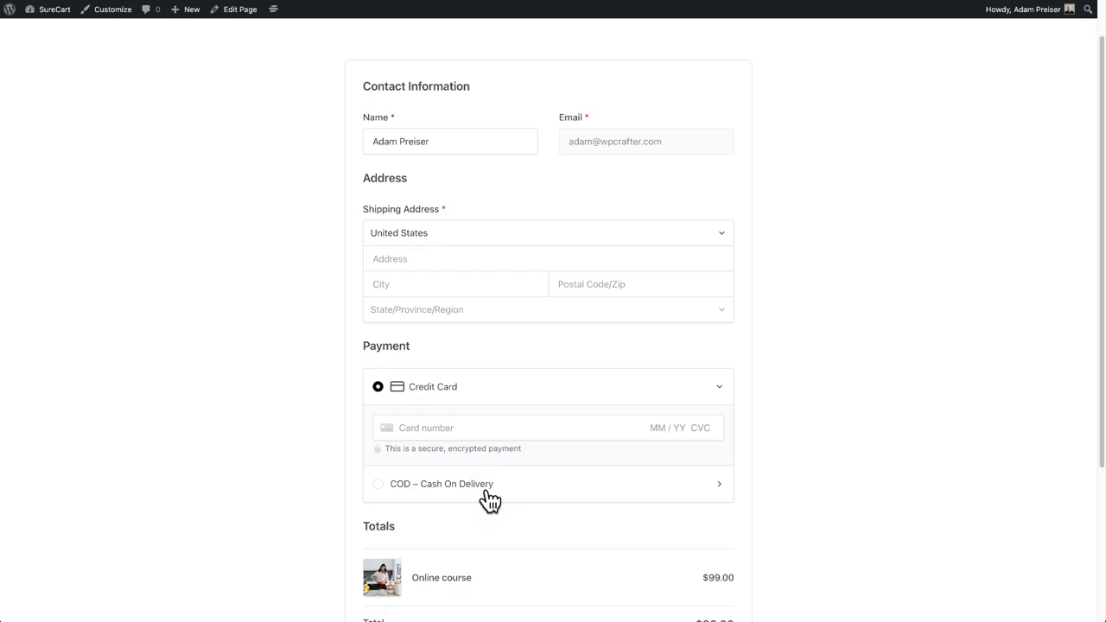
scroll(266, 330, up, 2)
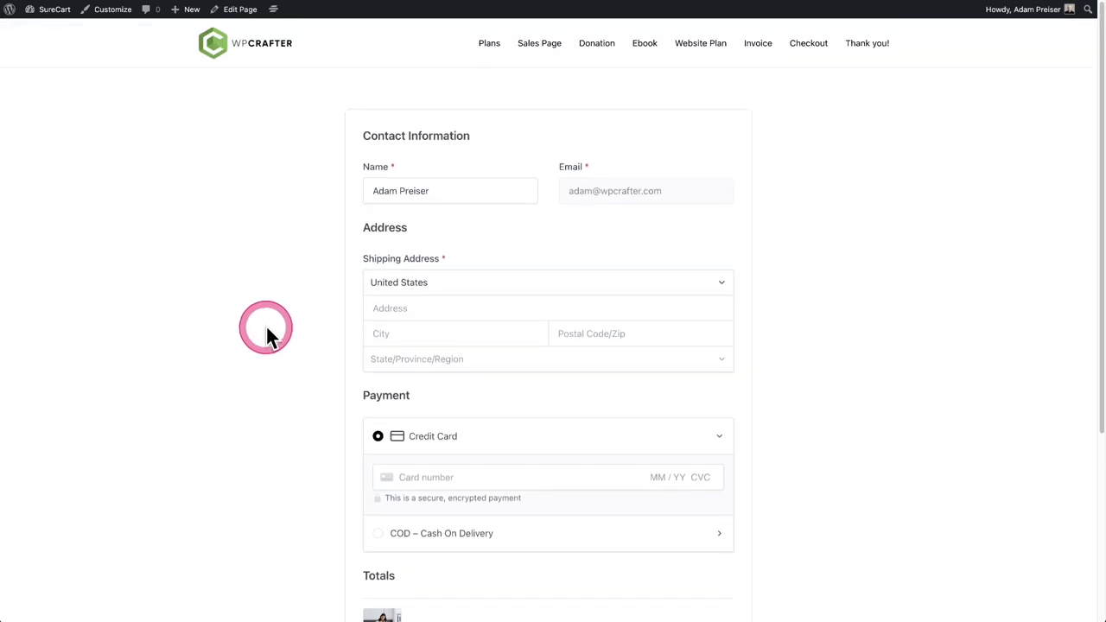
click(237, 9)
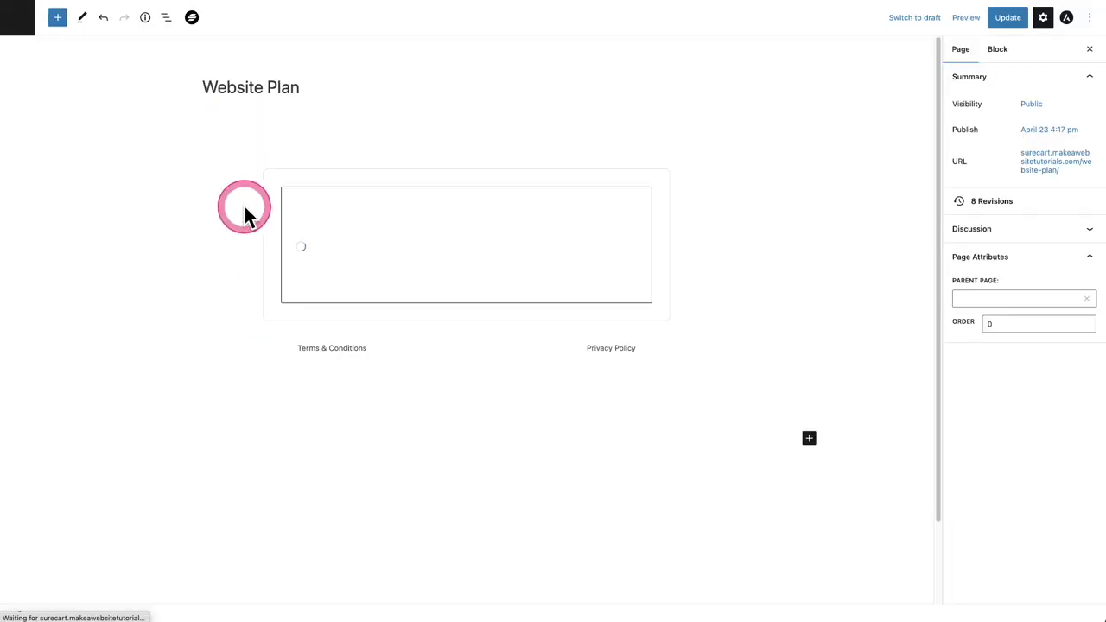
Step: Disable PayPal and Stripe in the Website Plan form's Payment block, leaving only COD, and save
click(485, 259)
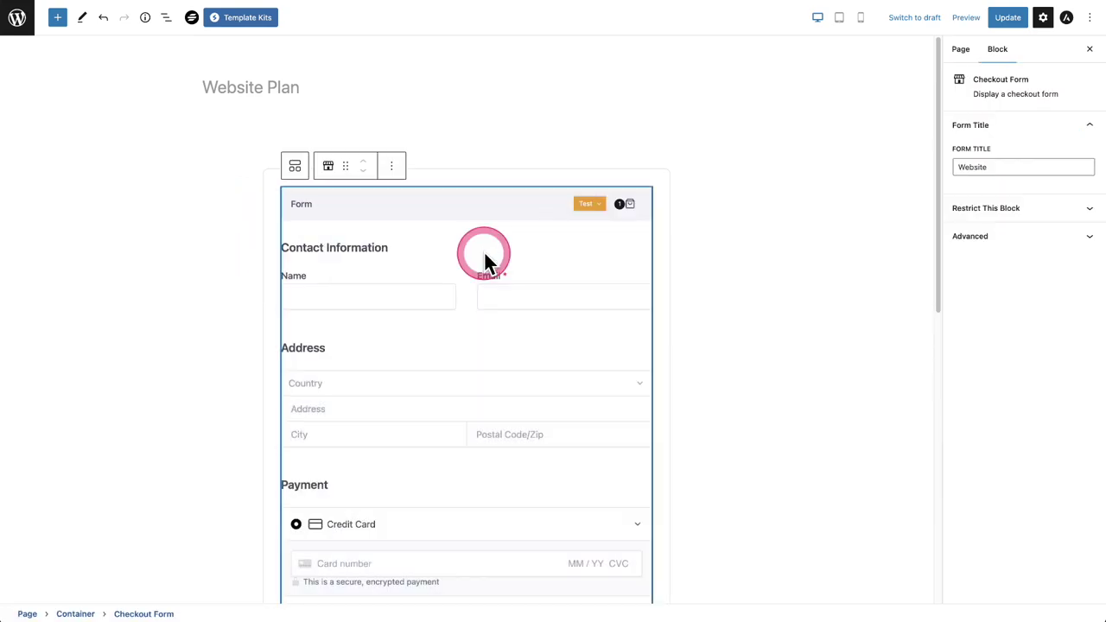
click(476, 207)
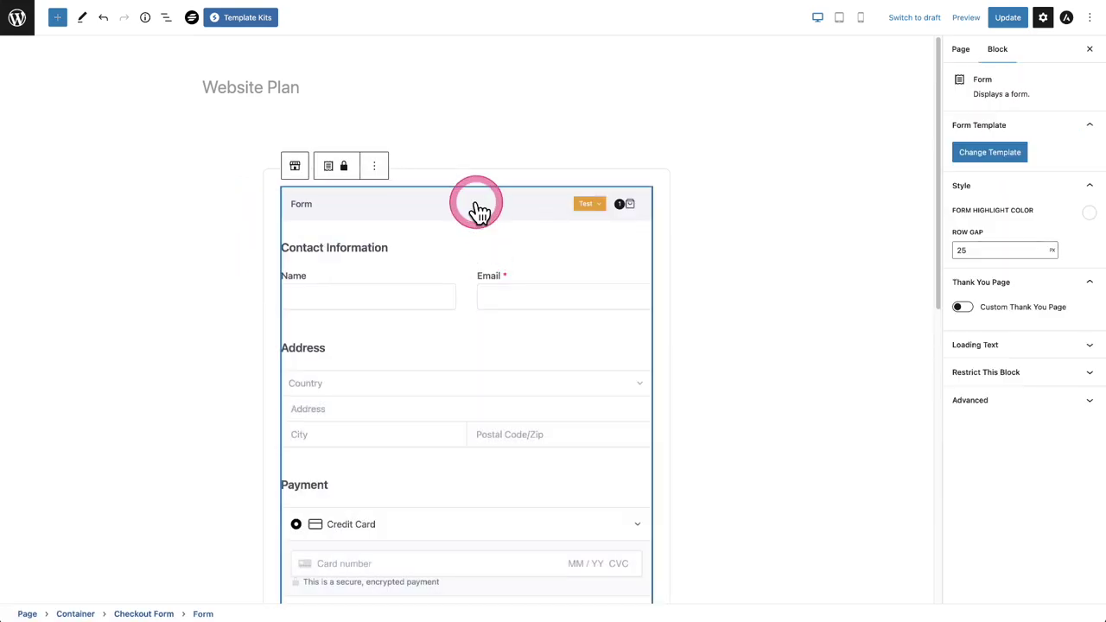
scroll(477, 207, down, 5)
click(390, 301)
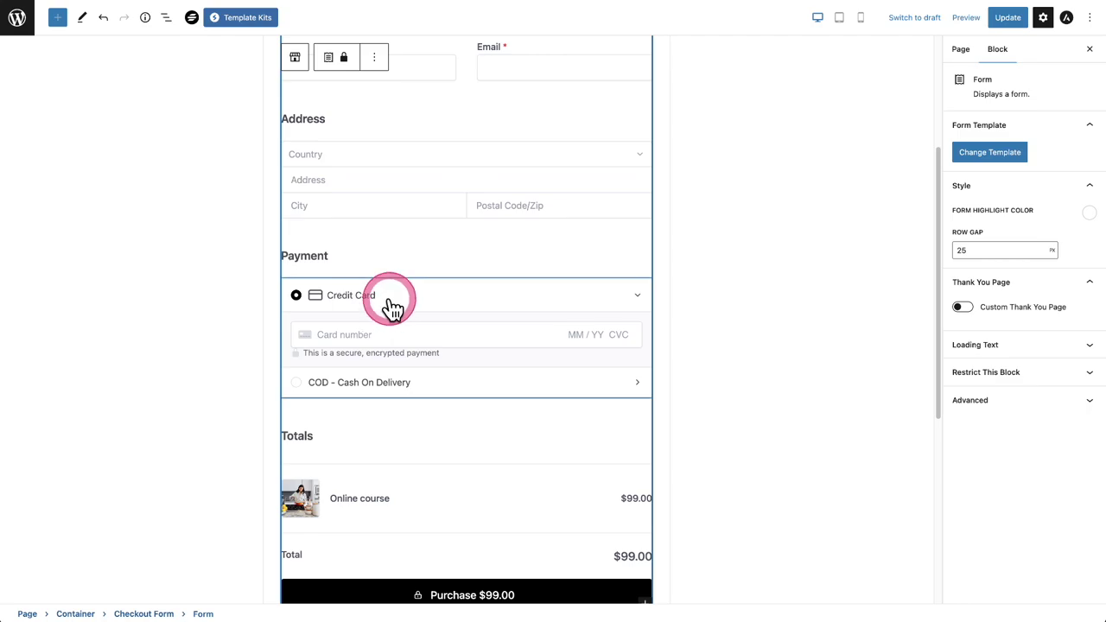
click(390, 302)
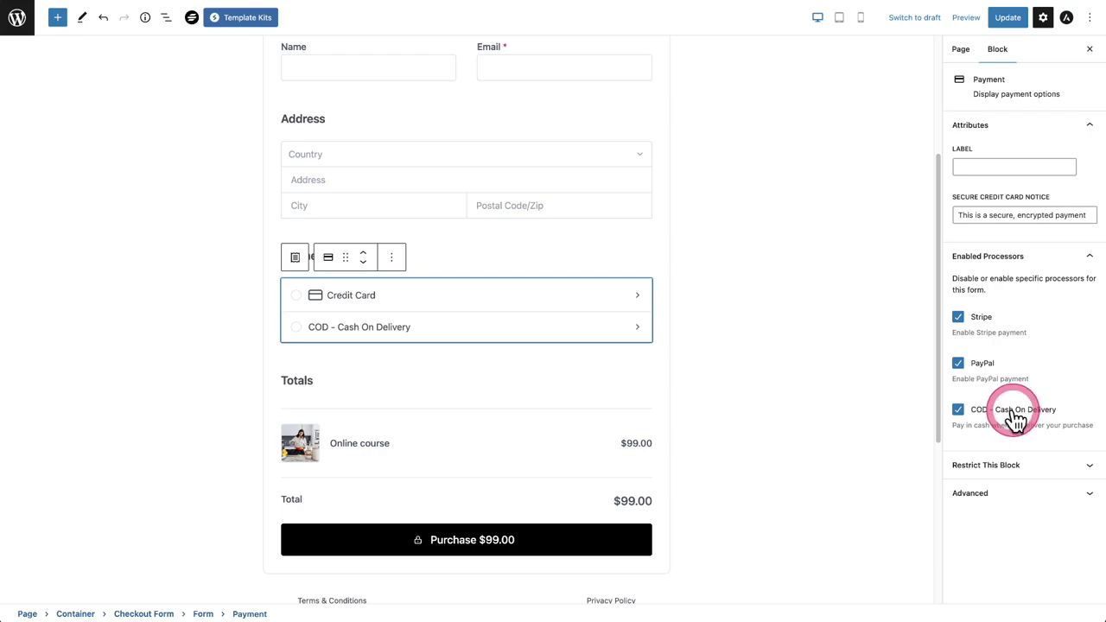
click(967, 369)
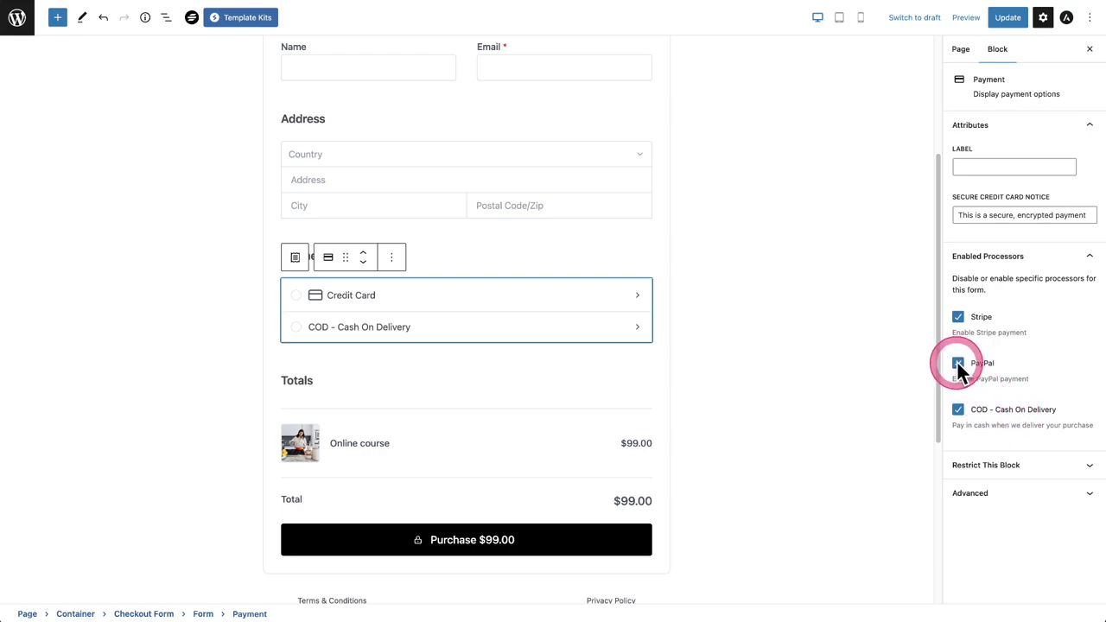
click(958, 317)
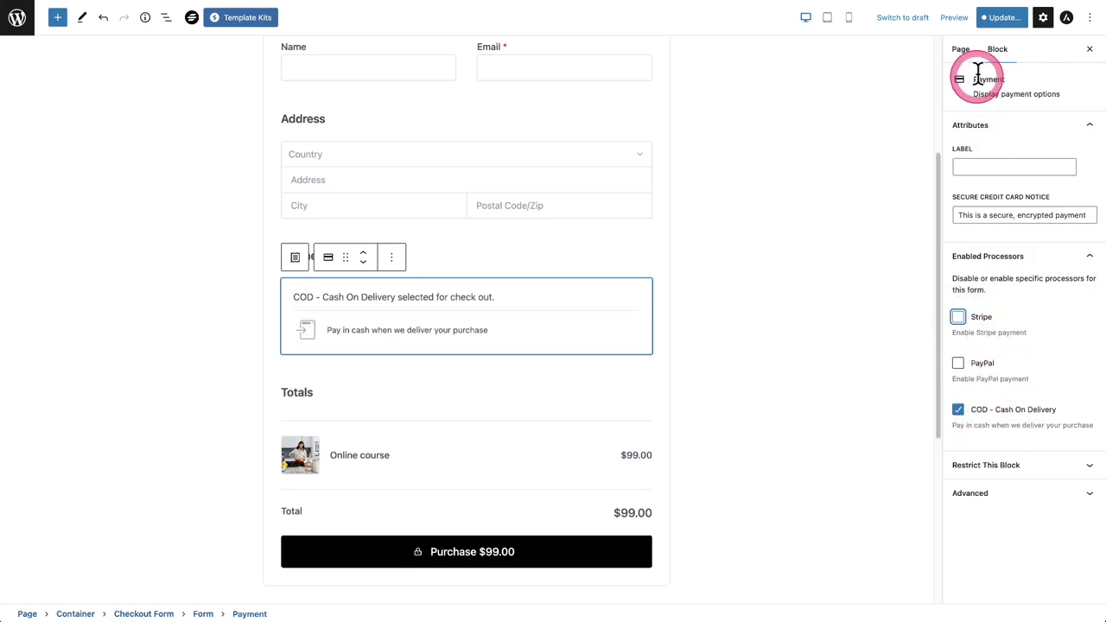
click(1005, 21)
click(1009, 31)
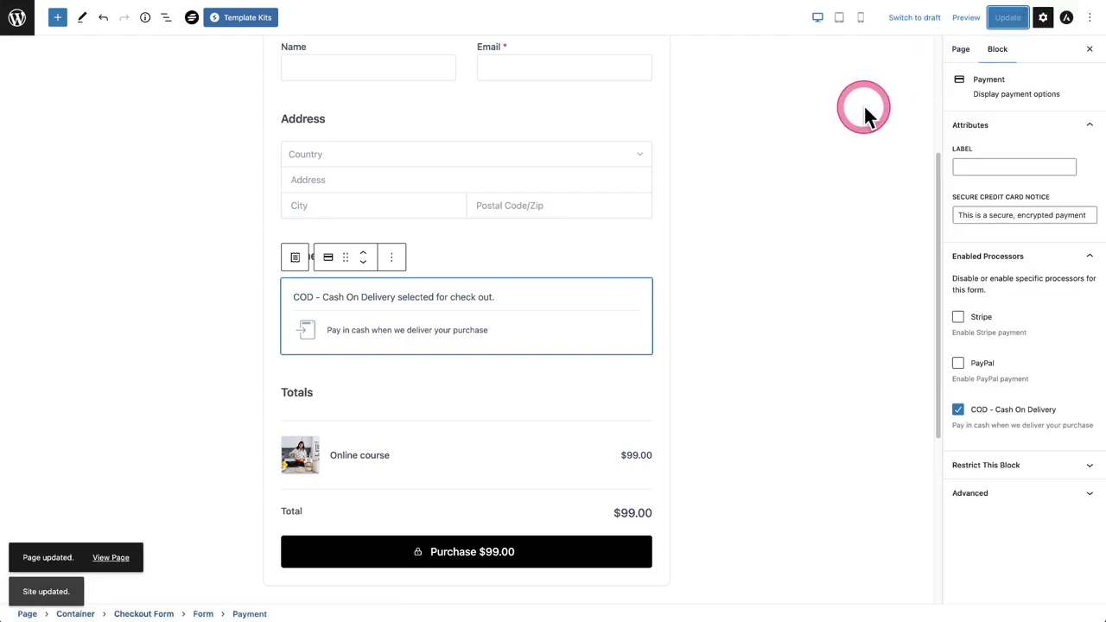
click(101, 557)
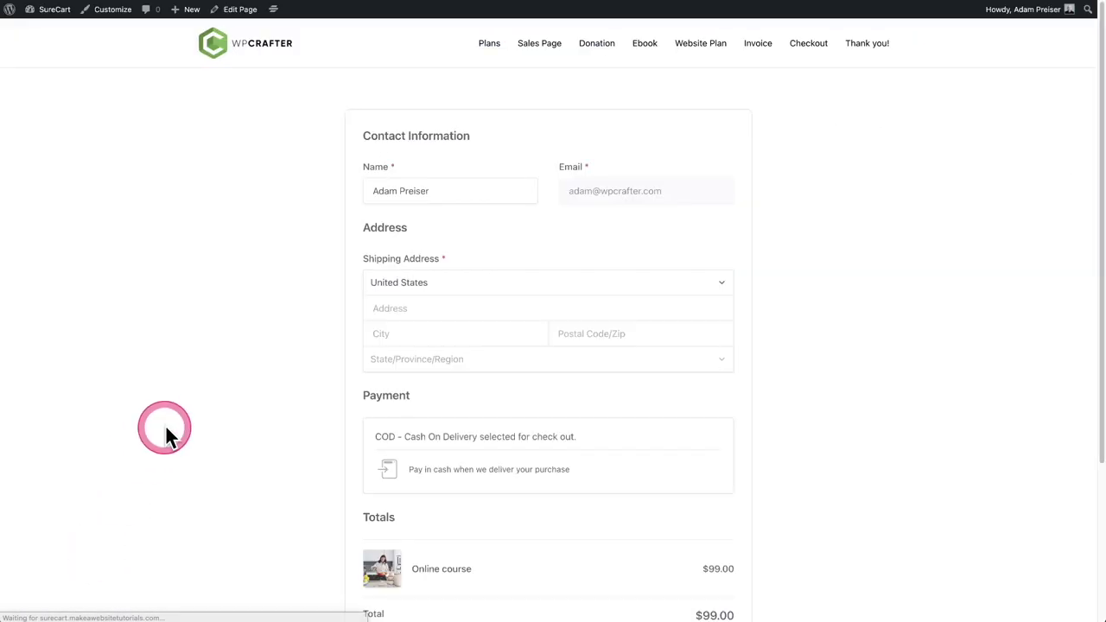
scroll(263, 341, down, 1)
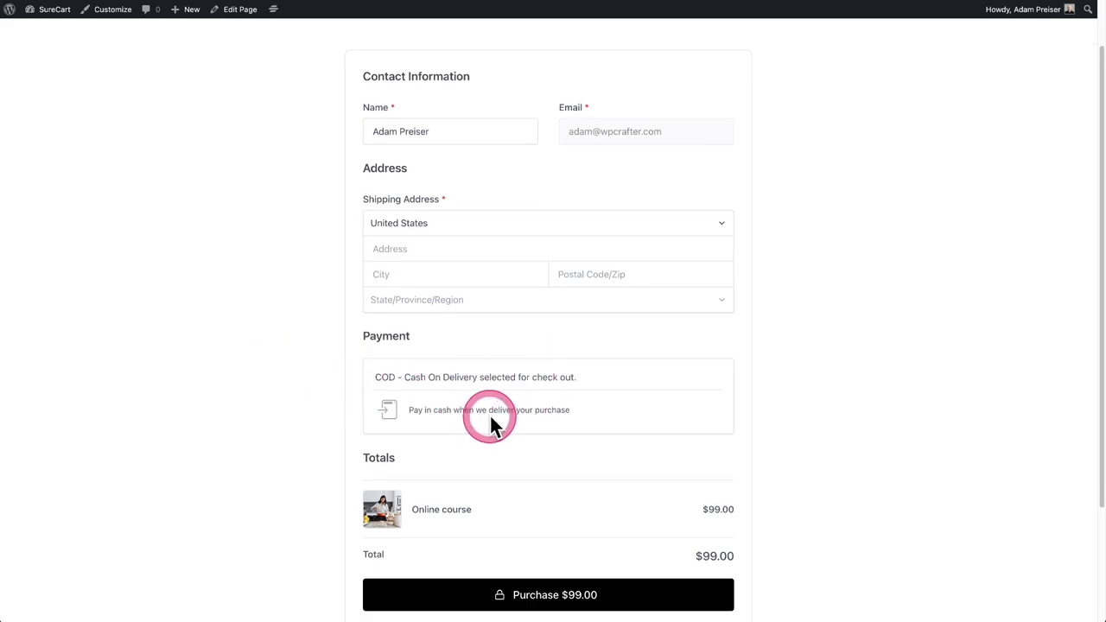